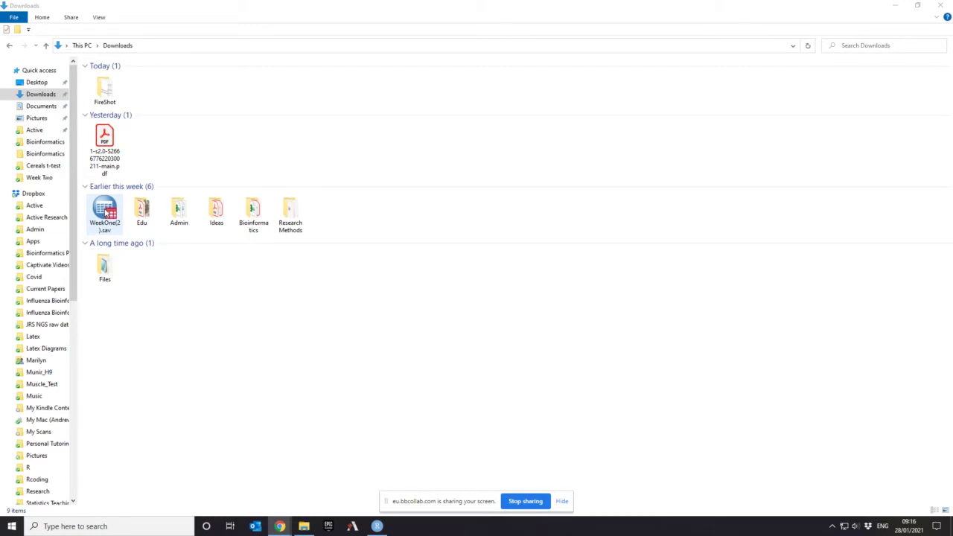
# - Open the WeekOne(2).sav dataset from the Downloads folder in SPSS Statistics and look over its variables and cases
pyautogui.doubleClick(108, 211)
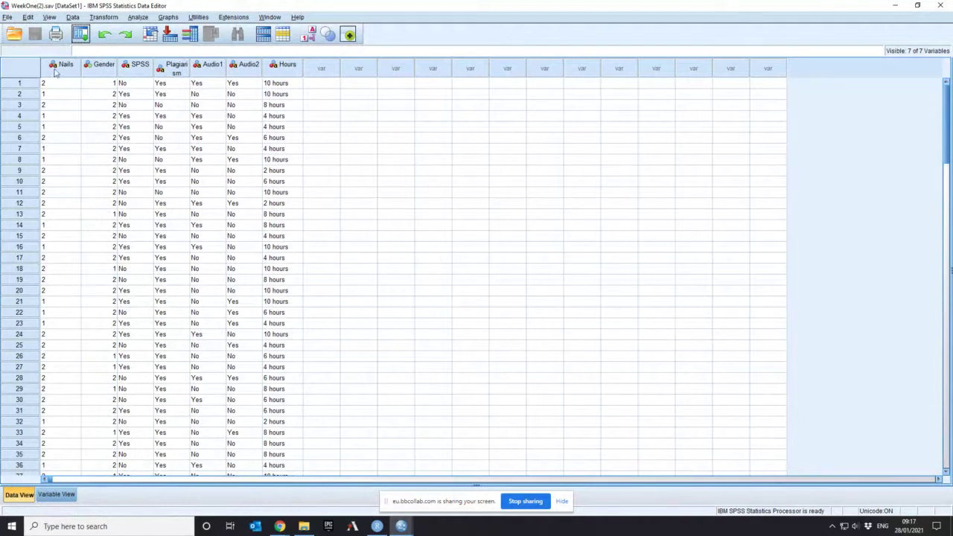
pyautogui.moveTo(55, 72)
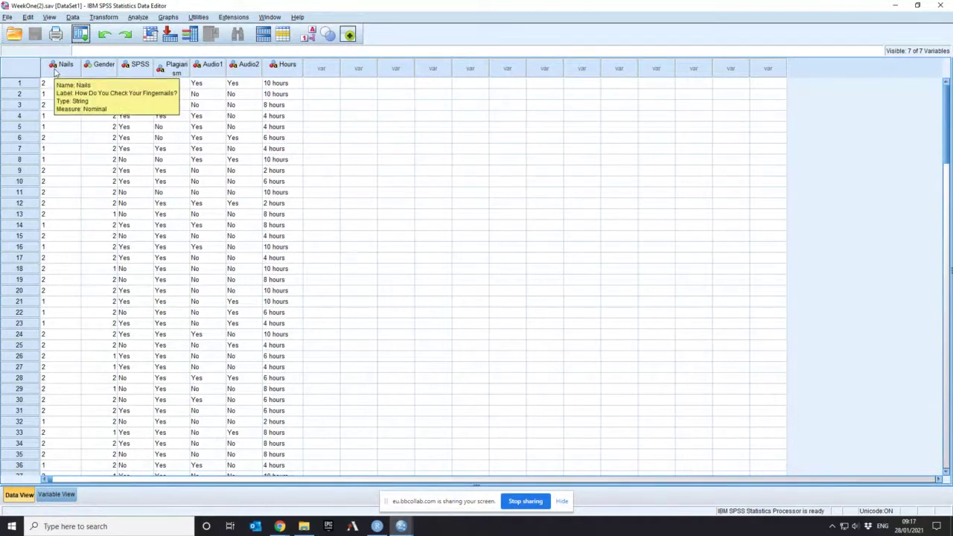
pyautogui.moveTo(94, 73)
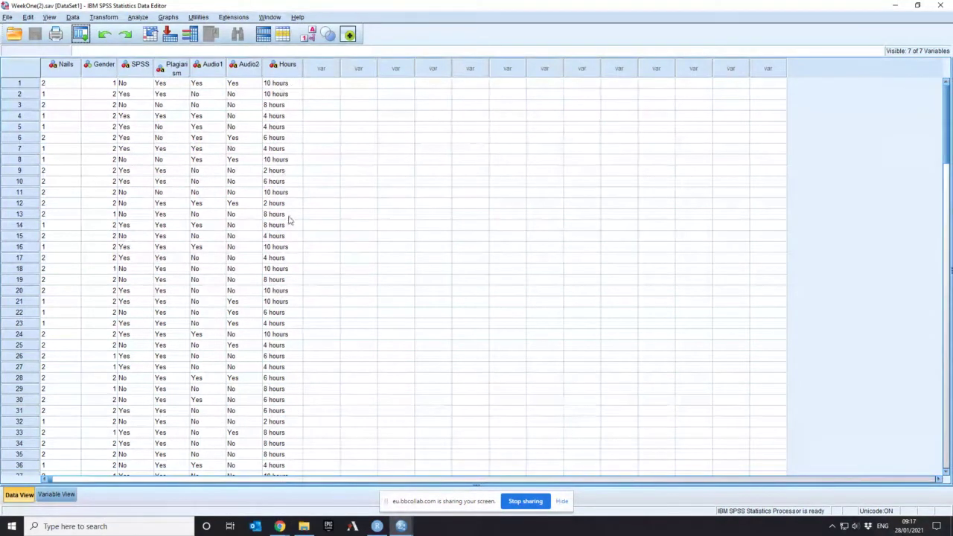
pyautogui.scroll(-10, 285, 274)
pyautogui.scroll(10, 281, 270)
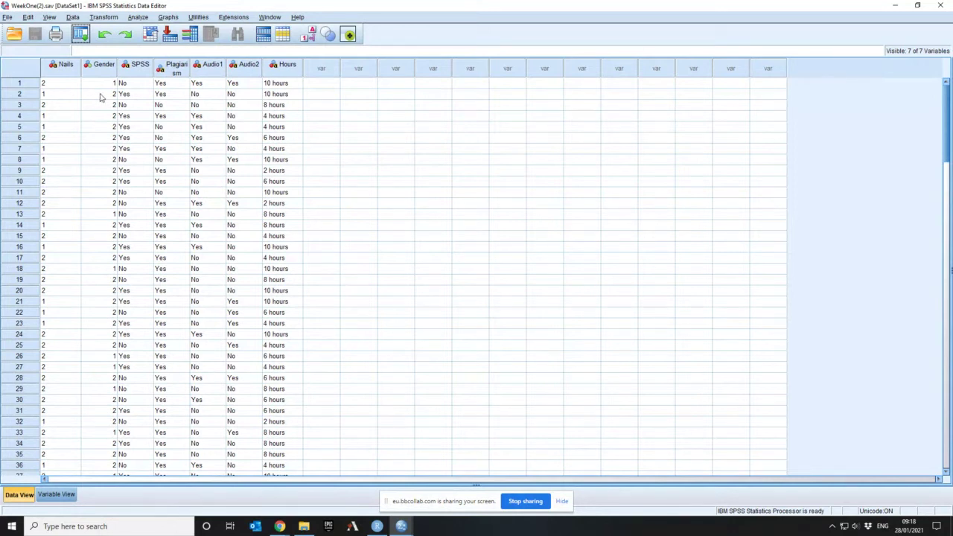
# - Look through the coded Nails and Gender values down the cases of the dataset
pyautogui.click(140, 18)
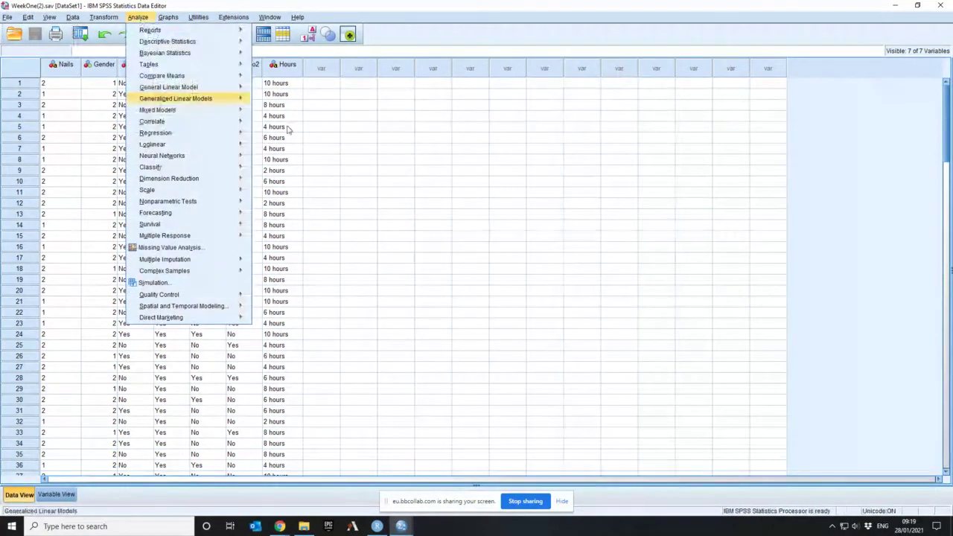
pyautogui.click(350, 160)
pyautogui.click(61, 105)
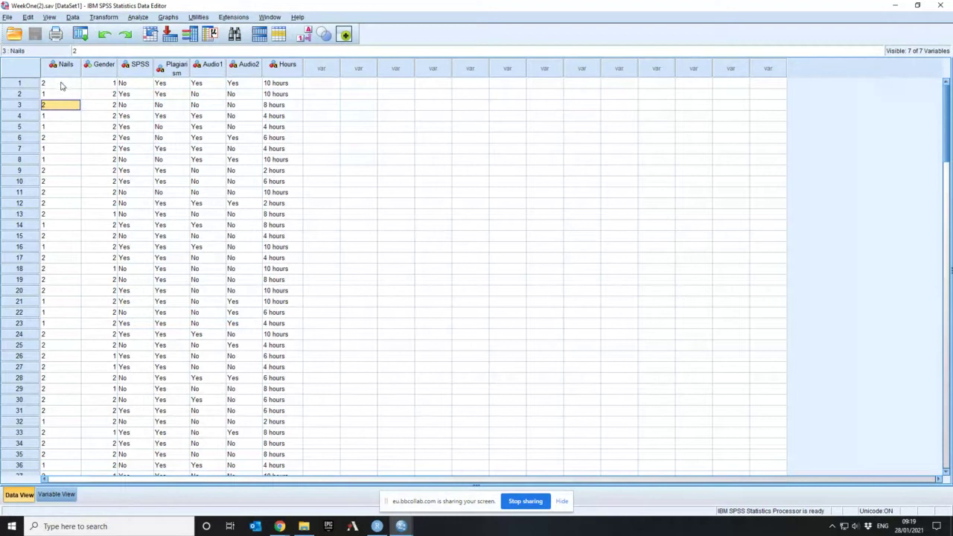
pyautogui.scroll(-20, 112, 316)
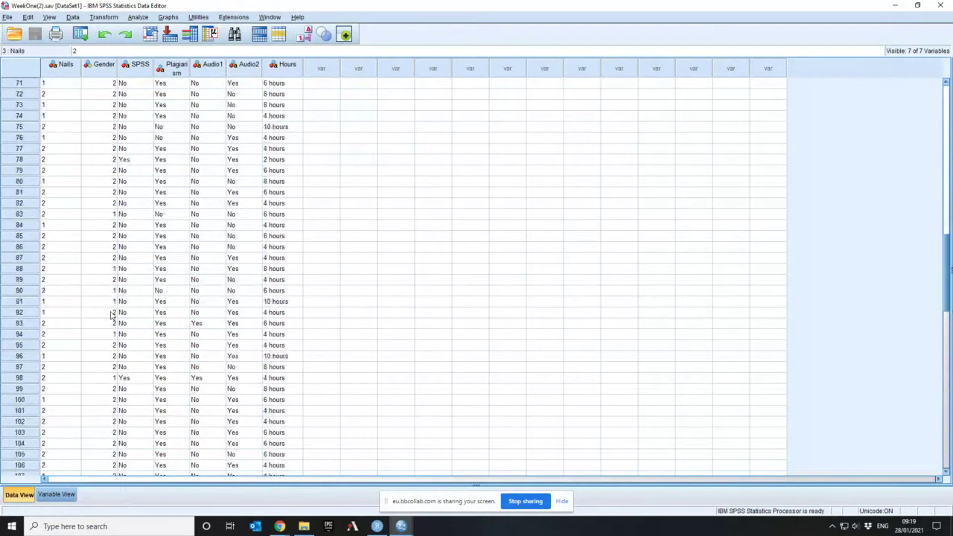
pyautogui.scroll(-10, 112, 316)
pyautogui.scroll(20, 112, 316)
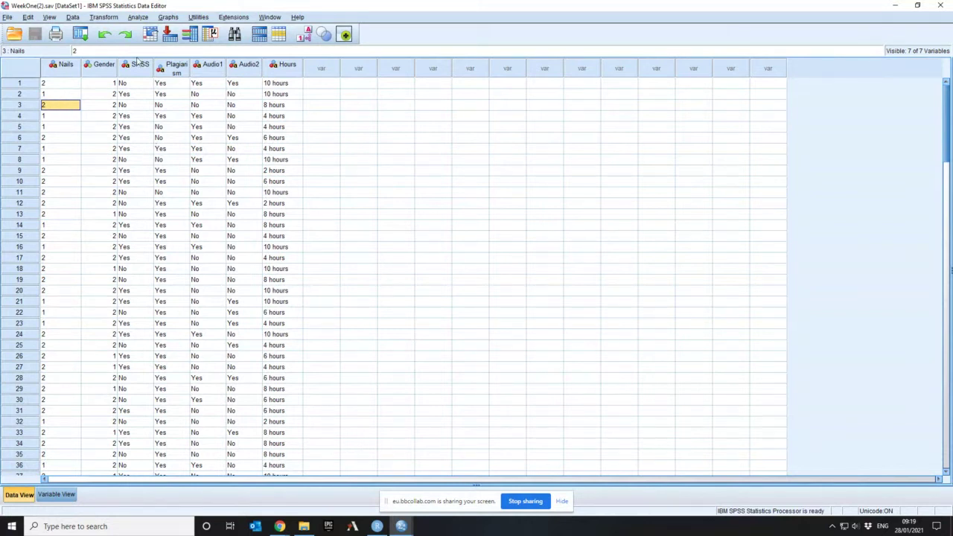
# - Run a Crosstabs analysis with Gender as rows, How Do You Check Your Fingernails? as columns, and the Chi-square statistic
pyautogui.click(137, 17)
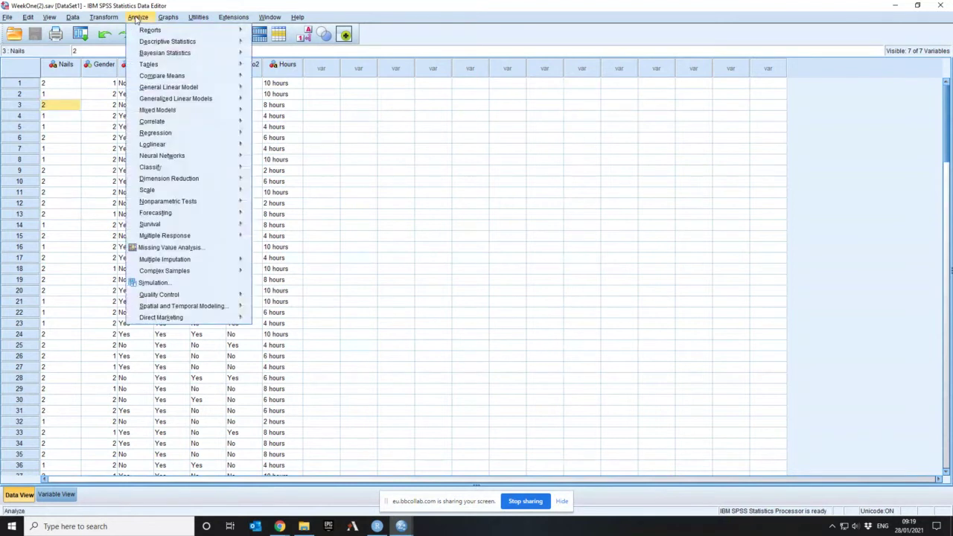
pyautogui.moveTo(148, 53)
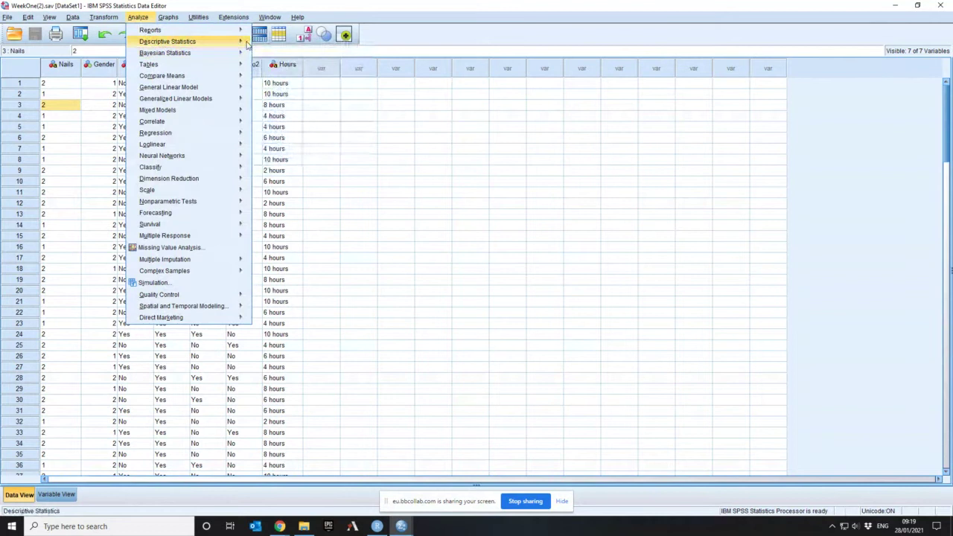
pyautogui.moveTo(247, 43)
pyautogui.click(271, 81)
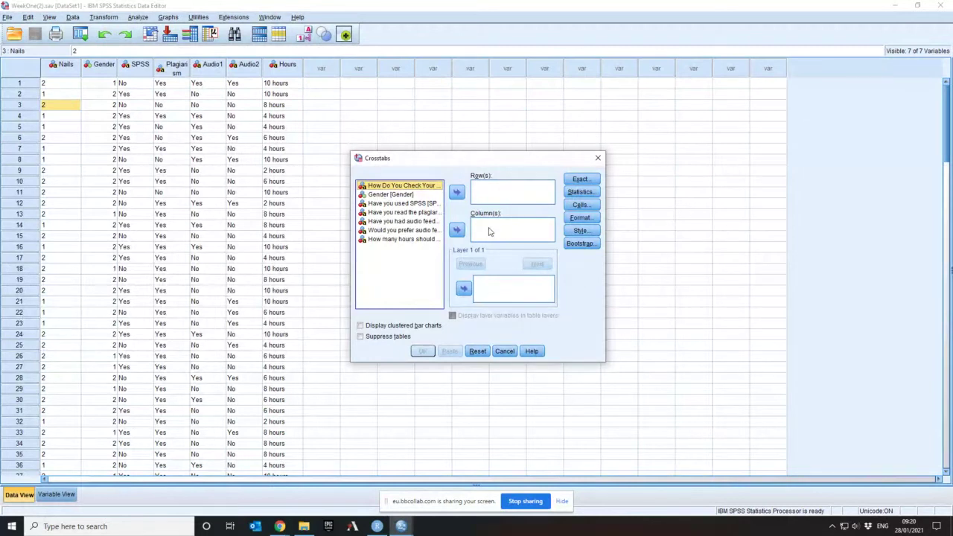
pyautogui.click(385, 196)
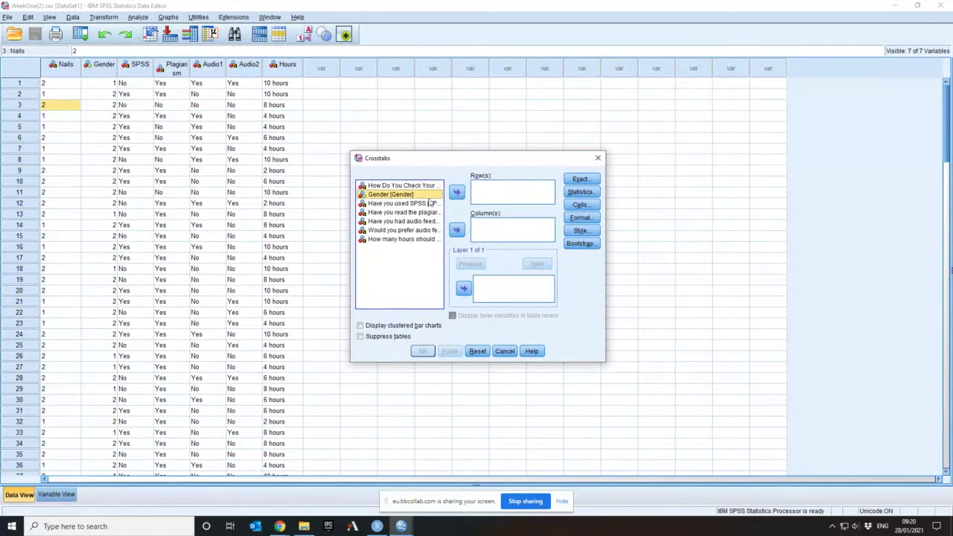
pyautogui.click(457, 192)
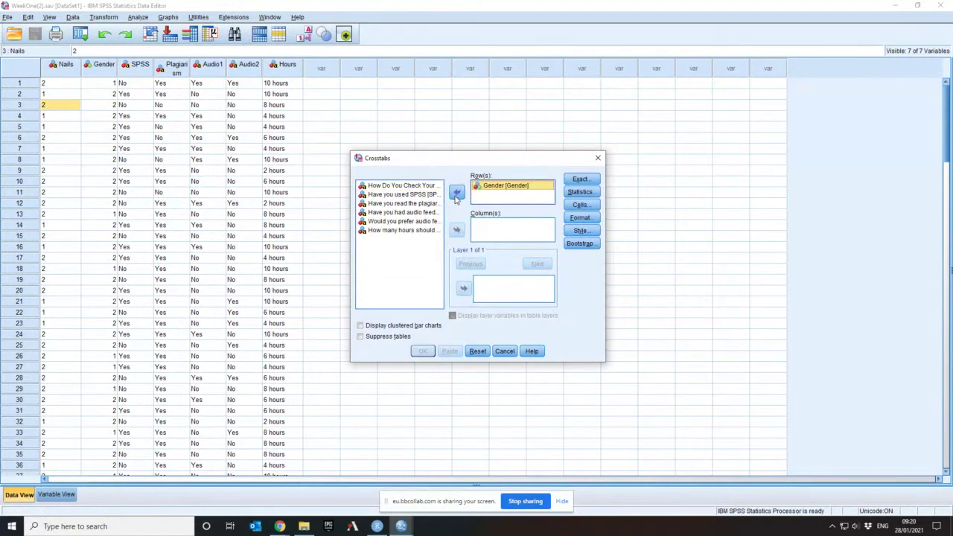
pyautogui.click(393, 187)
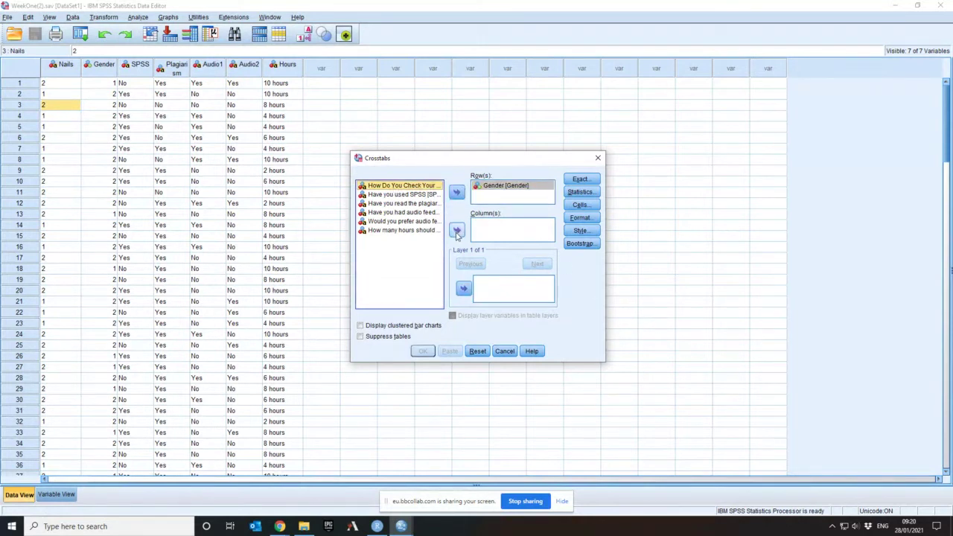
pyautogui.click(457, 232)
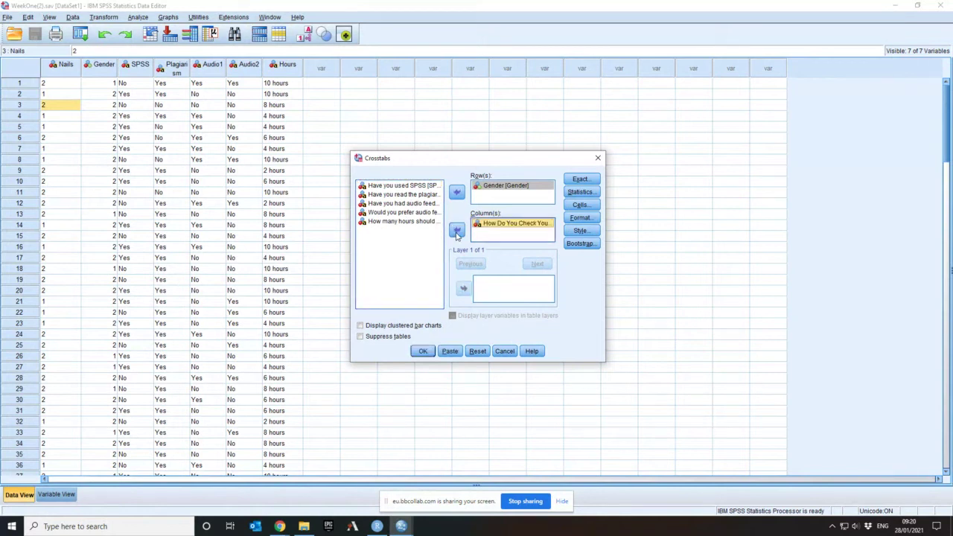
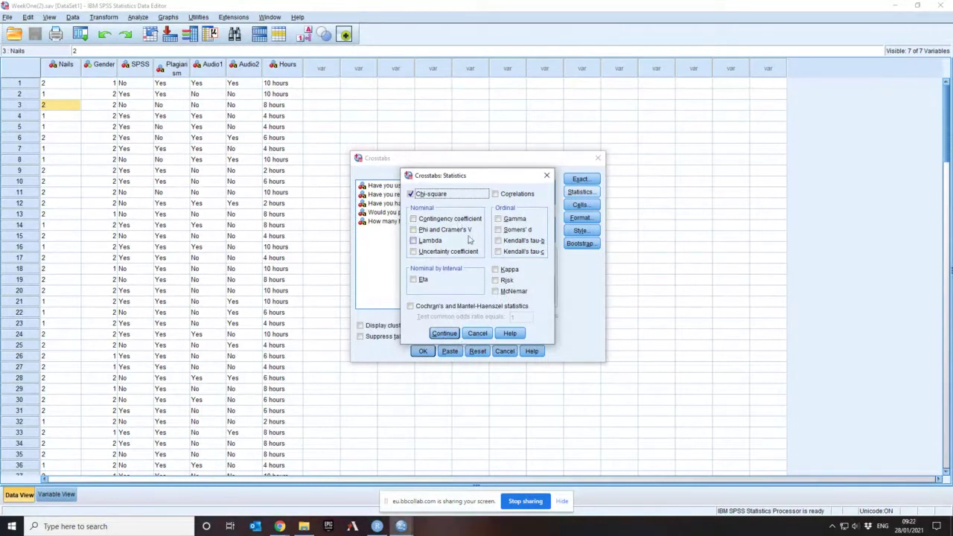
pyautogui.click(444, 334)
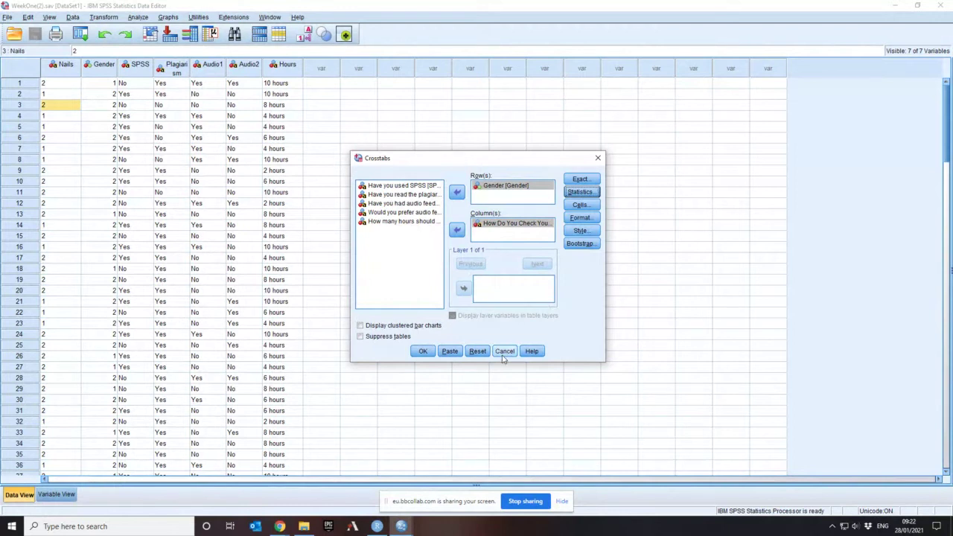
pyautogui.click(423, 352)
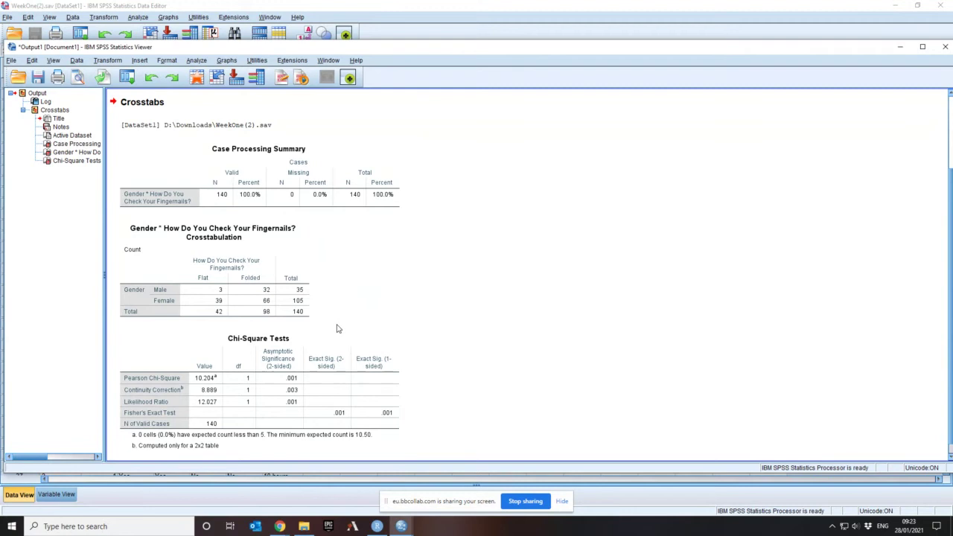
# - Rerun the Gender by fingernail-checking crosstab with Expected counts shown alongside the Observed counts
pyautogui.click(137, 16)
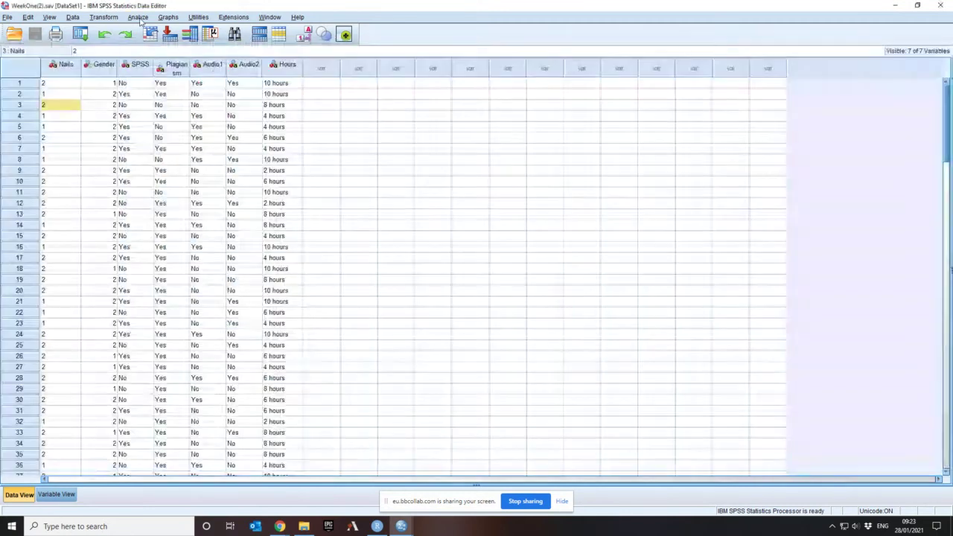
pyautogui.moveTo(172, 42)
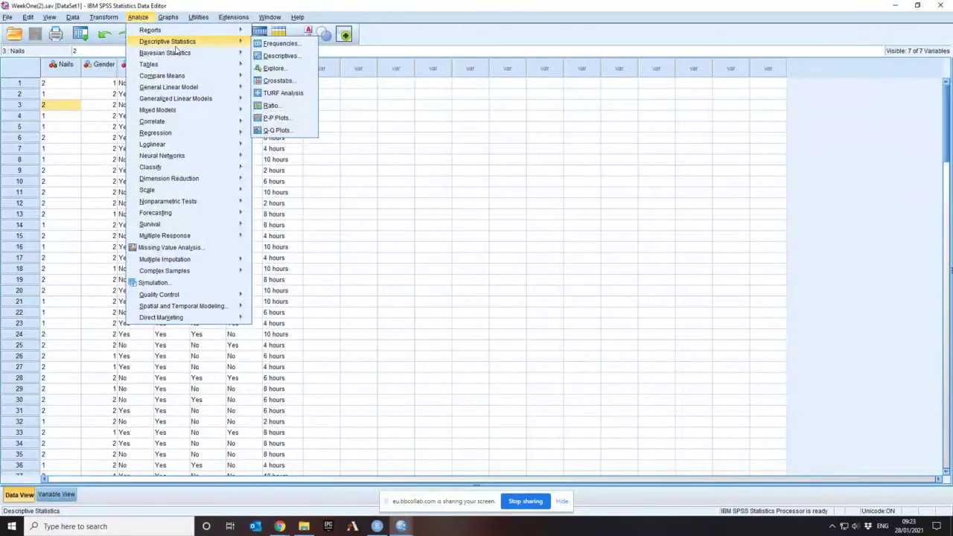
pyautogui.click(277, 80)
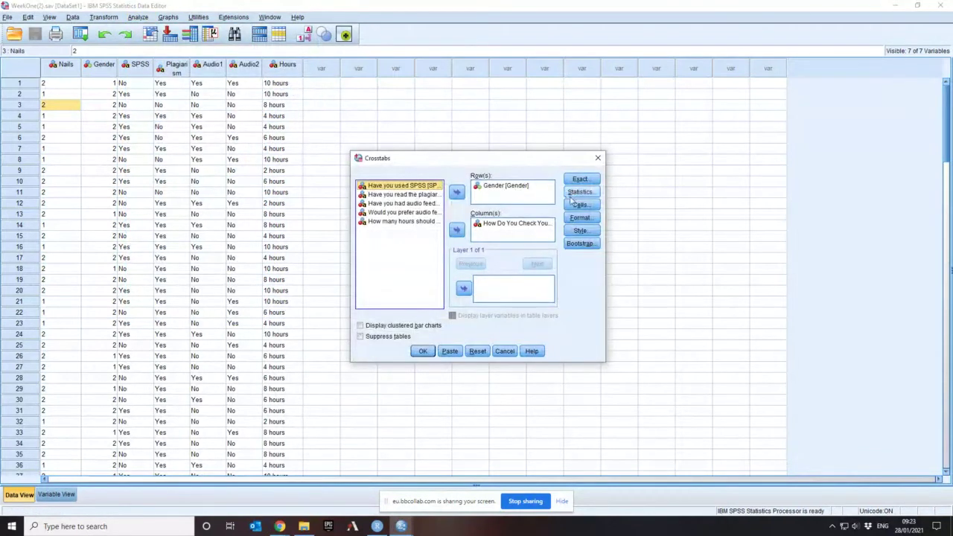
pyautogui.click(581, 205)
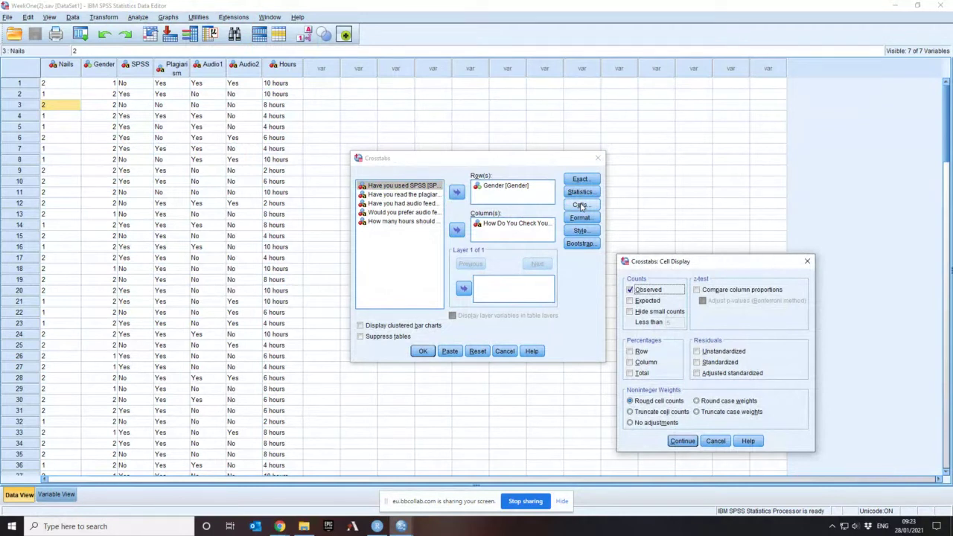
pyautogui.click(630, 301)
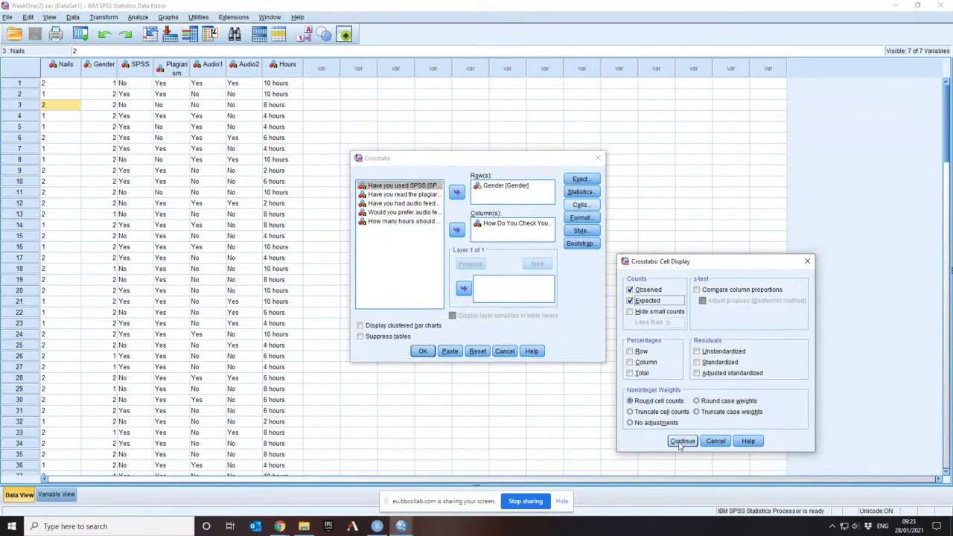
pyautogui.click(680, 442)
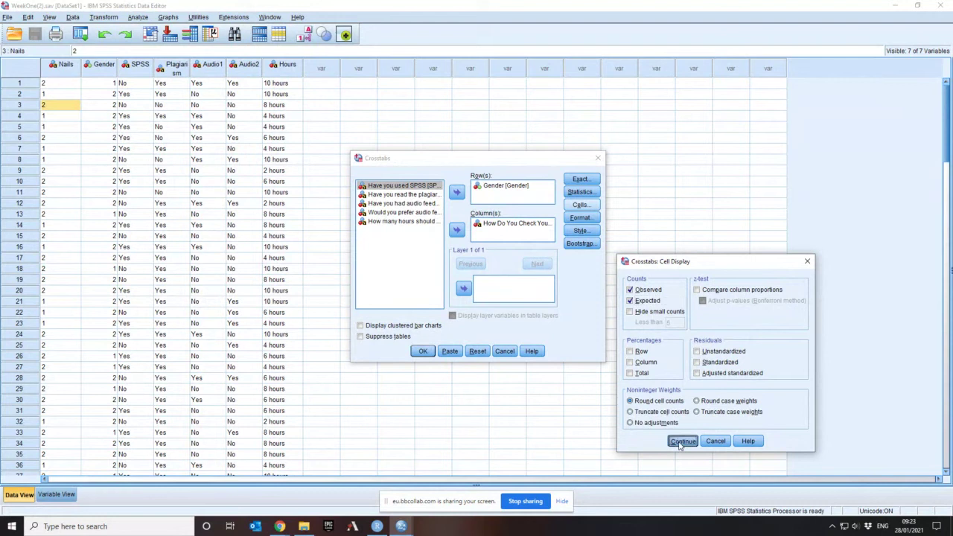
pyautogui.click(423, 352)
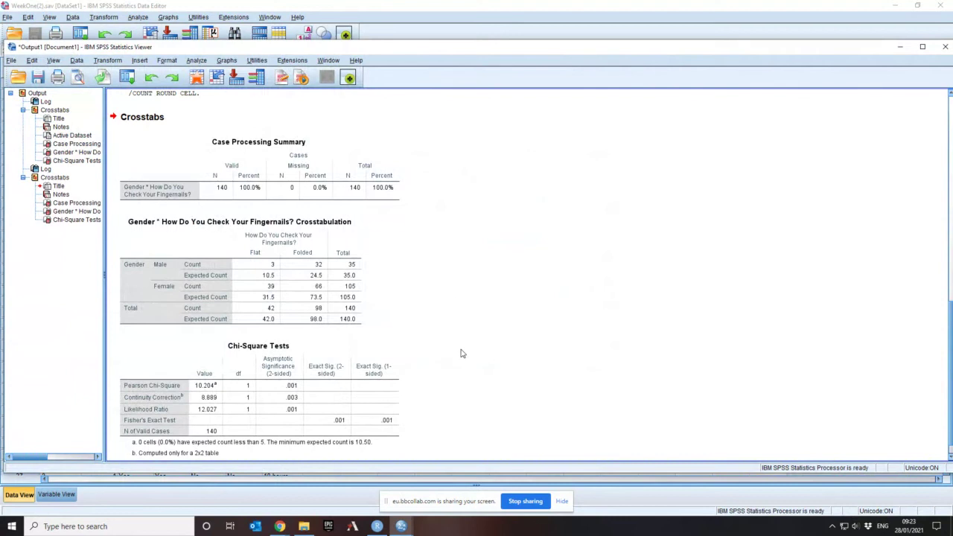
# - Compare the first crosstab and its chi-square results with the crosstab that includes expected counts
pyautogui.scroll(5, 425, 298)
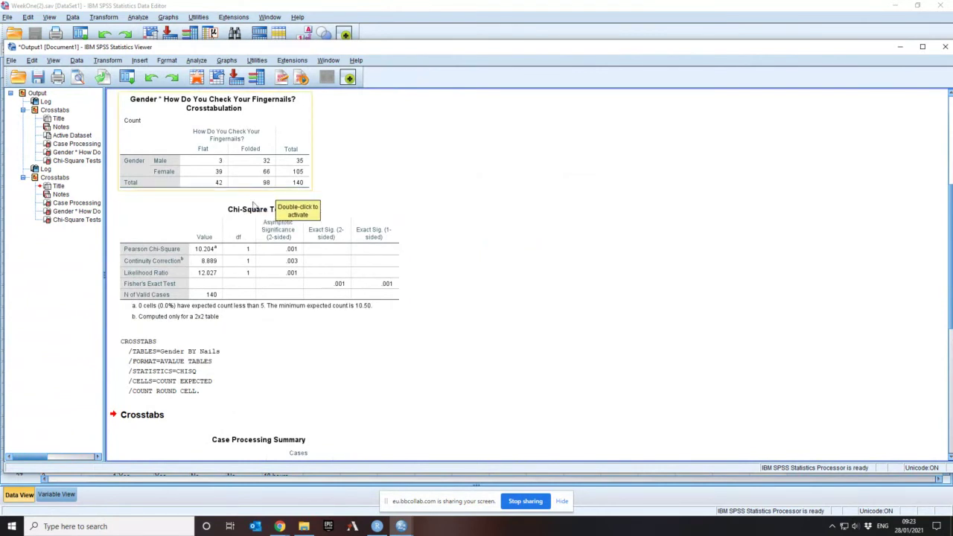
pyautogui.scroll(-5, 348, 245)
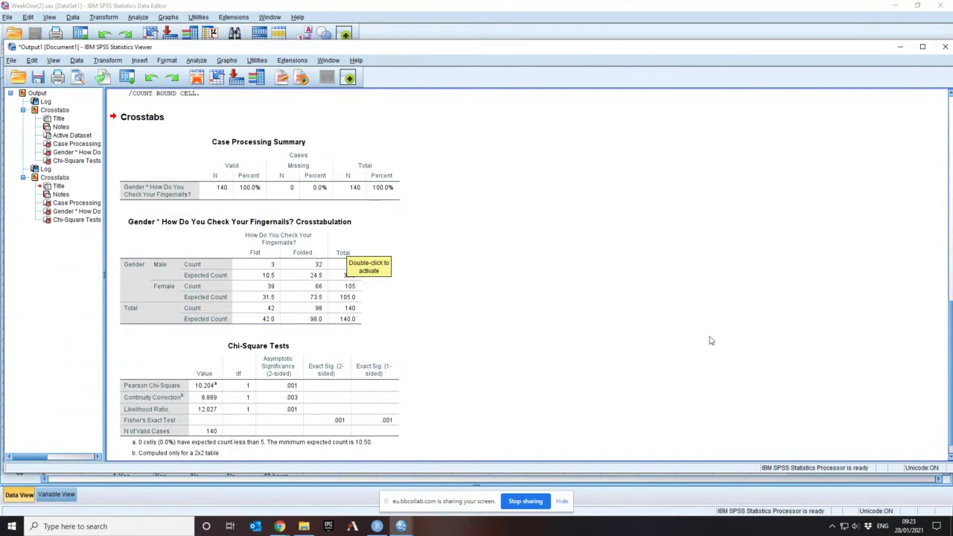
pyautogui.scroll(3, 549, 302)
pyautogui.scroll(3, 548, 302)
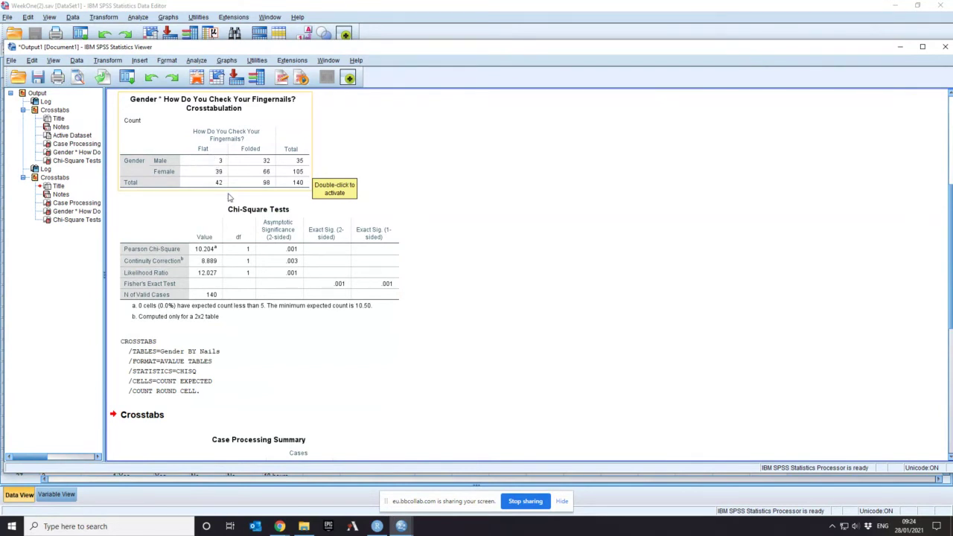
pyautogui.scroll(-5, 304, 254)
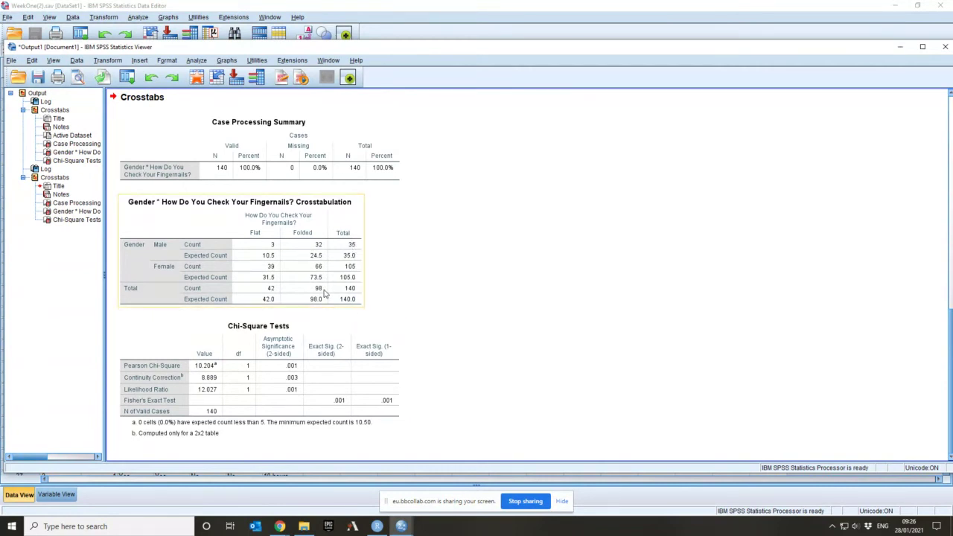
pyautogui.scroll(6, 324, 293)
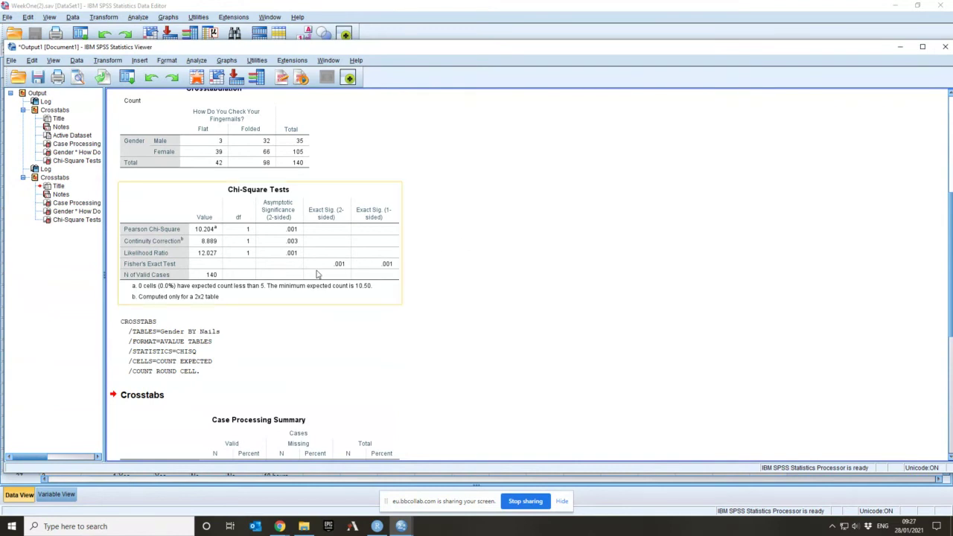
pyautogui.scroll(-4, 452, 330)
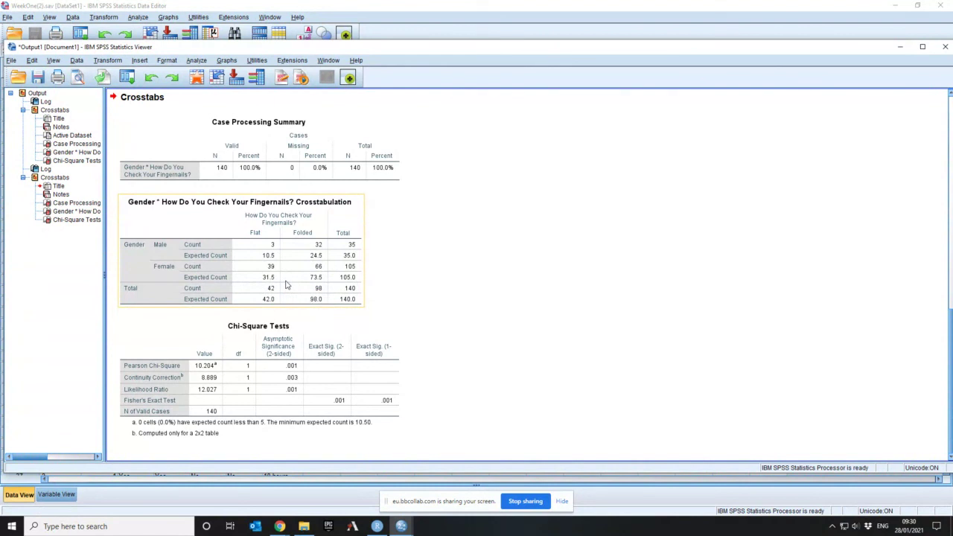
# - Examine the observed and expected counts against the Pearson Chi-Square result and the table's footnote on minimum expected count
pyautogui.click(193, 411)
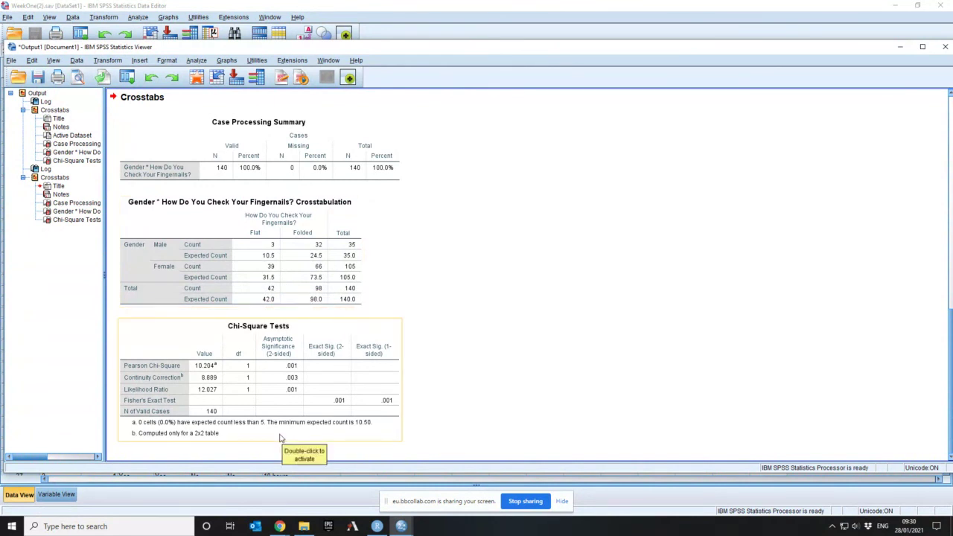
pyautogui.click(270, 222)
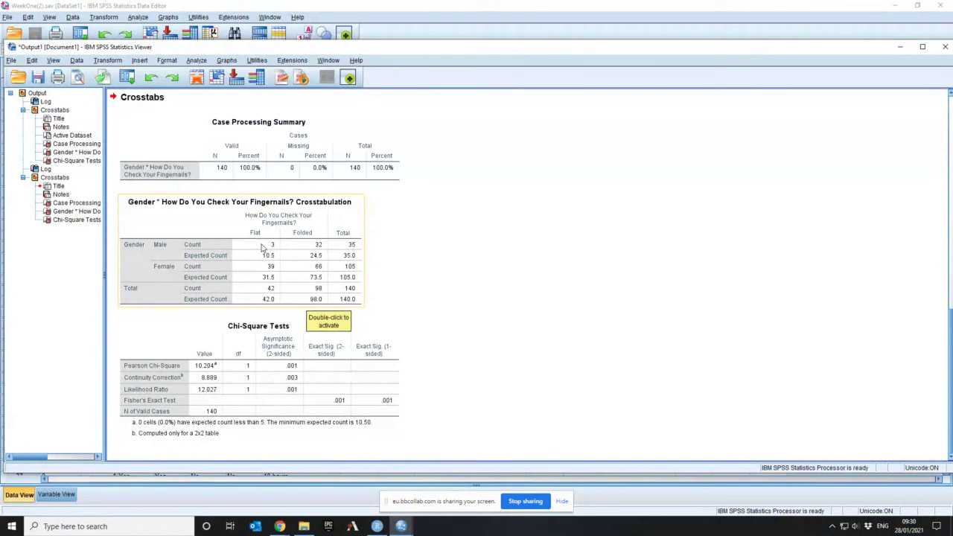
pyautogui.click(198, 365)
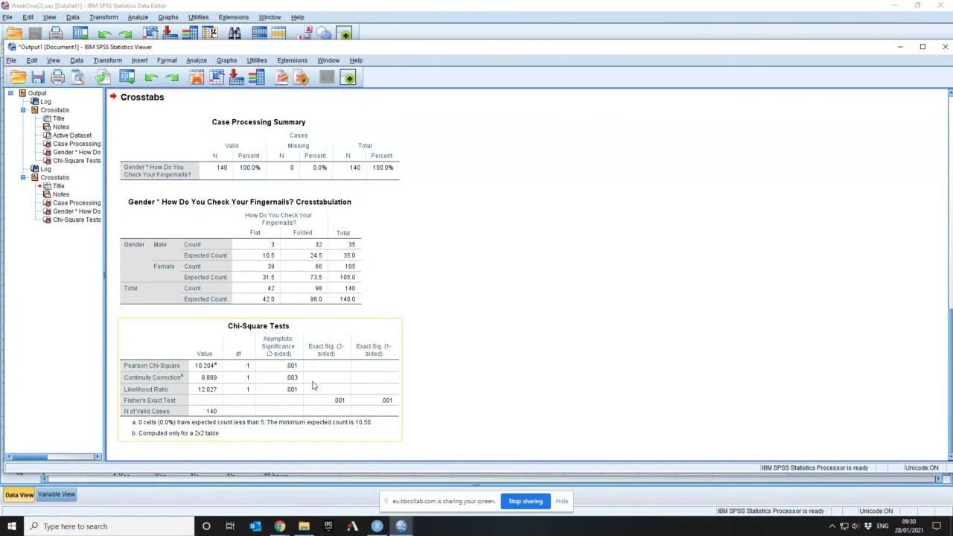
pyautogui.click(222, 255)
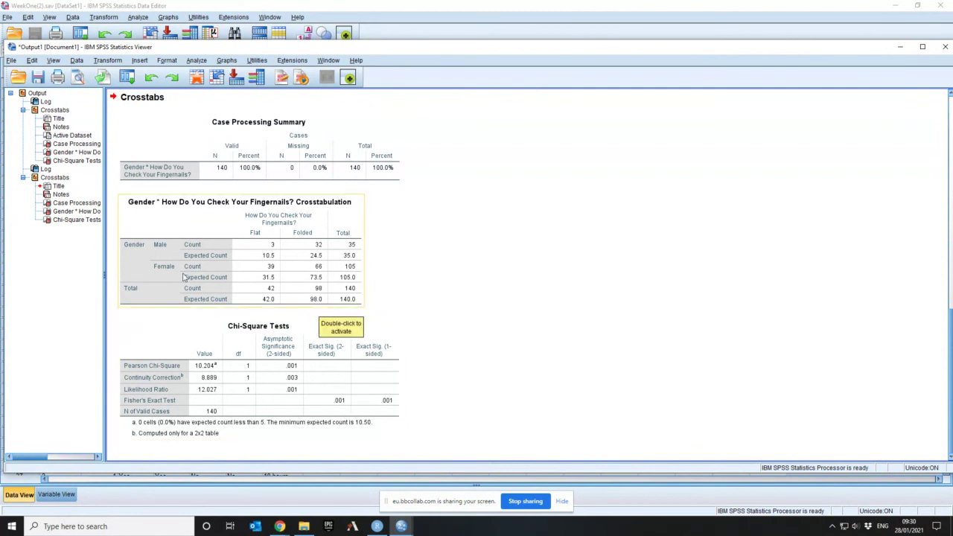
pyautogui.click(520, 243)
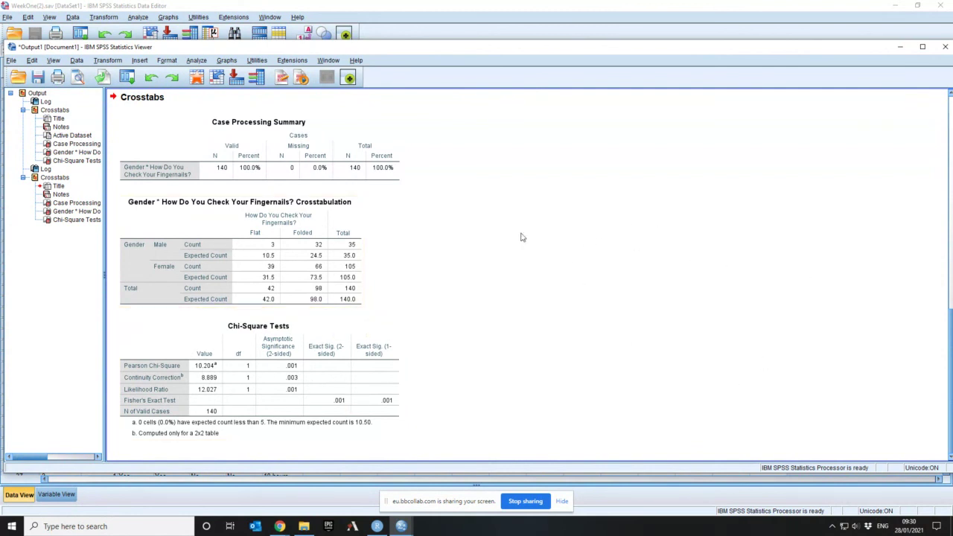
pyautogui.click(279, 413)
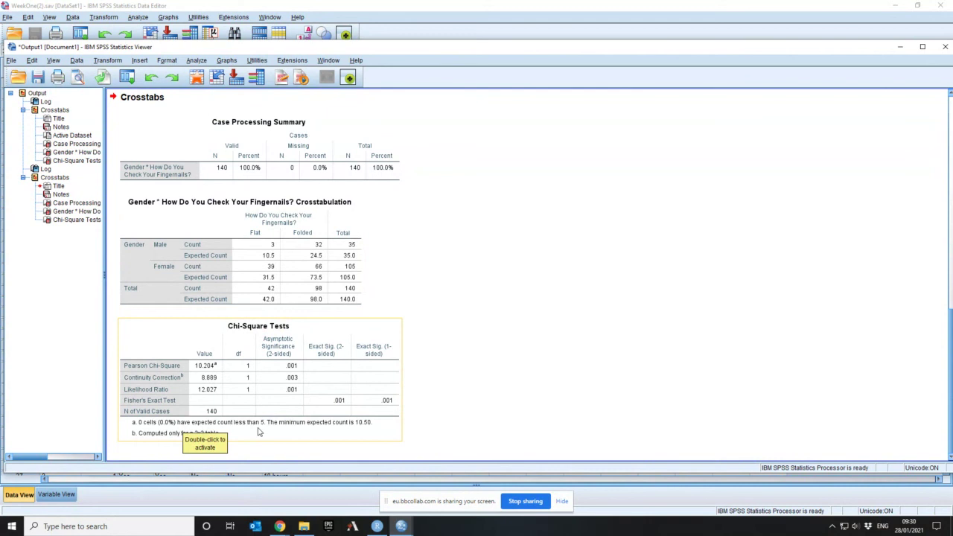
pyautogui.click(315, 299)
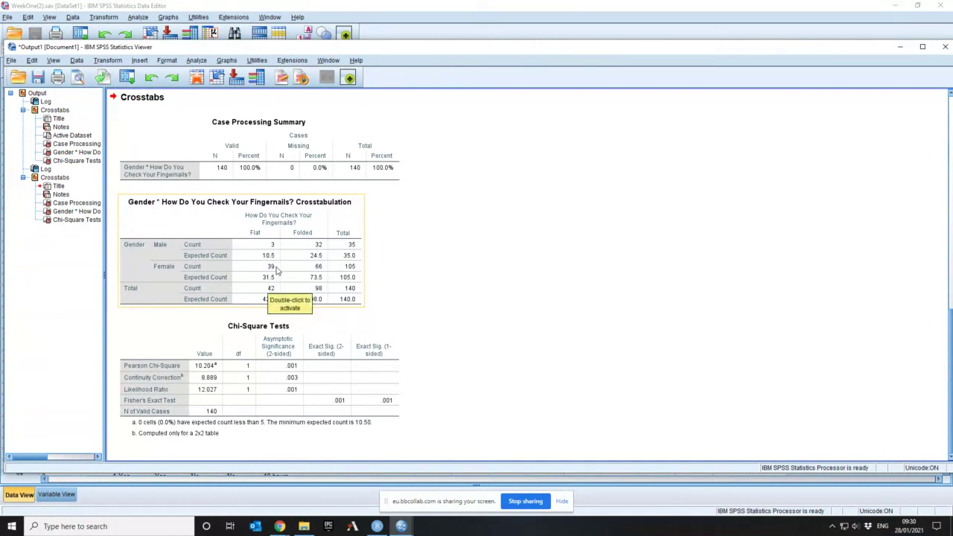
pyautogui.click(301, 328)
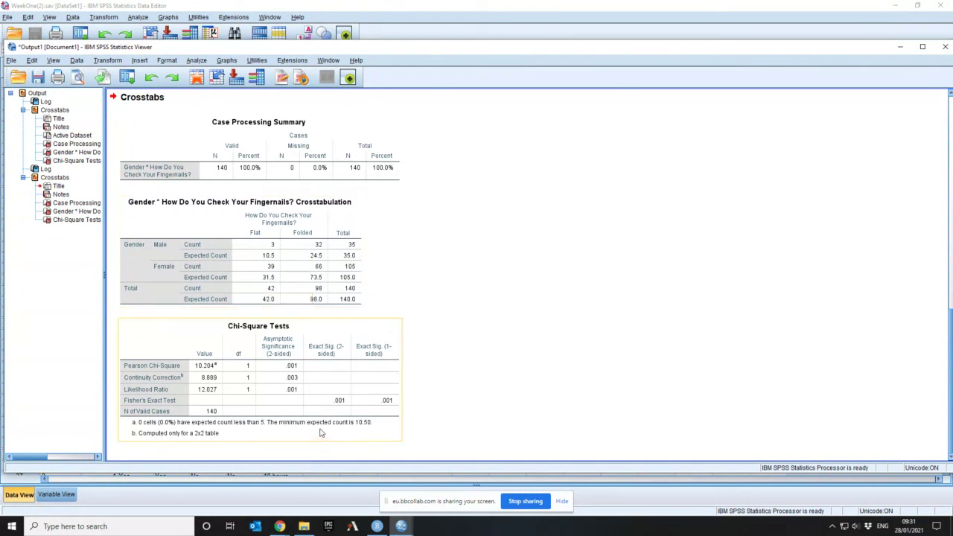
pyautogui.click(246, 270)
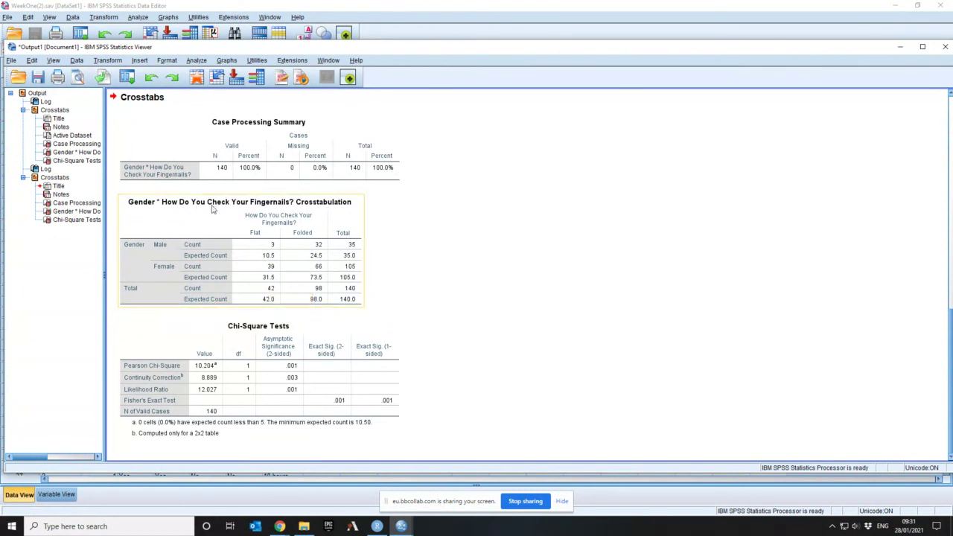